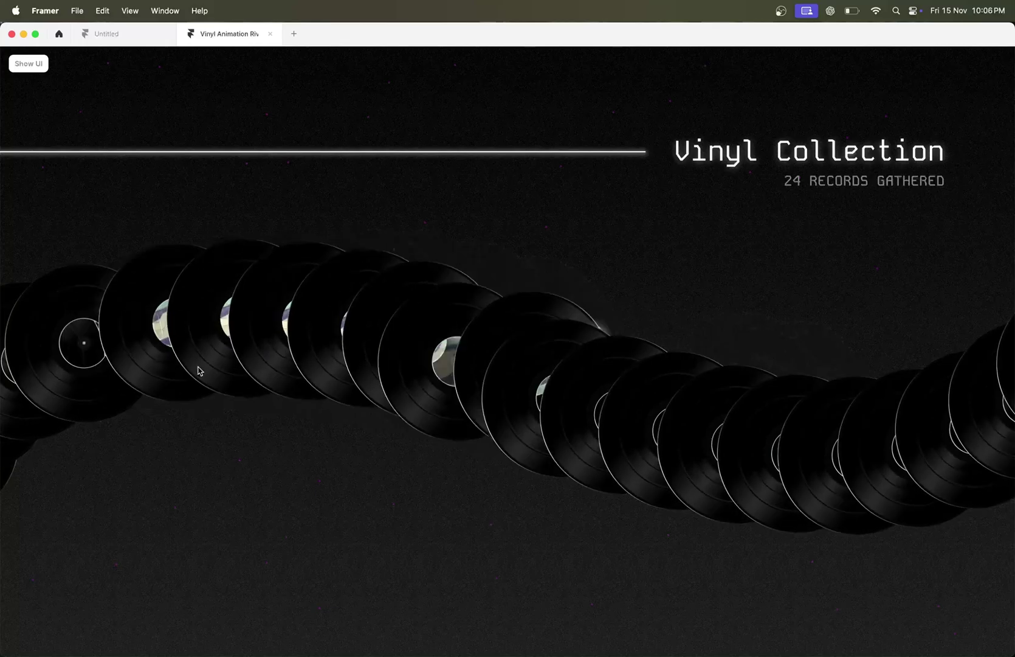
# Exit the full-screen preview and return to editing the Vinyl Animation Rive page.
pyautogui.click(30, 64)
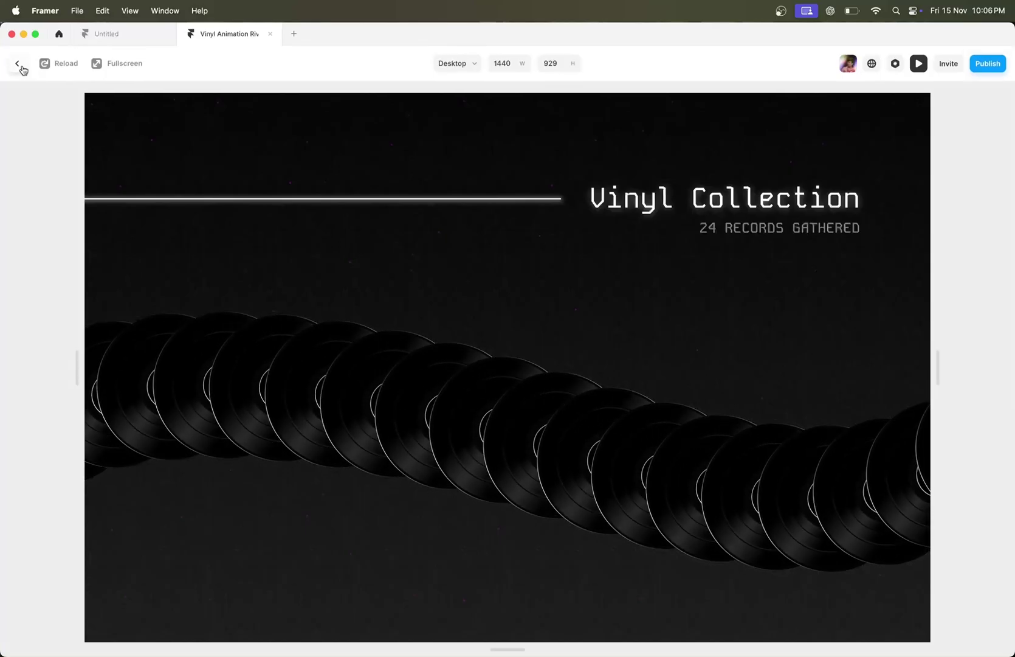
pyautogui.click(17, 63)
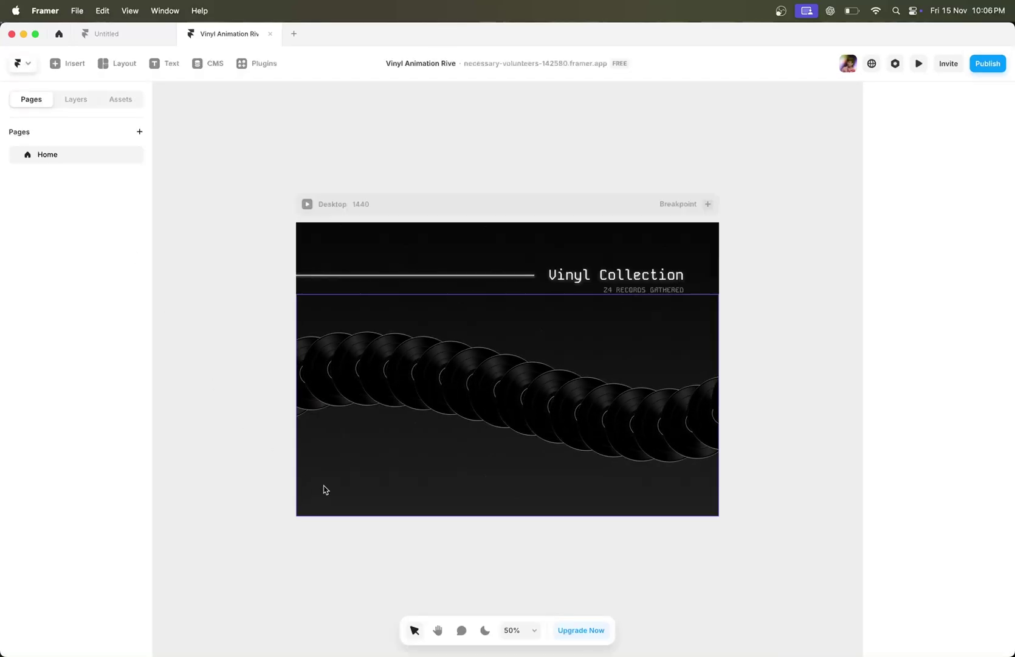
# In Rive, export the Screen artboard's vinyl animation as a .riv file to the Desktop, then return to Framer.
pyautogui.click(576, 633)
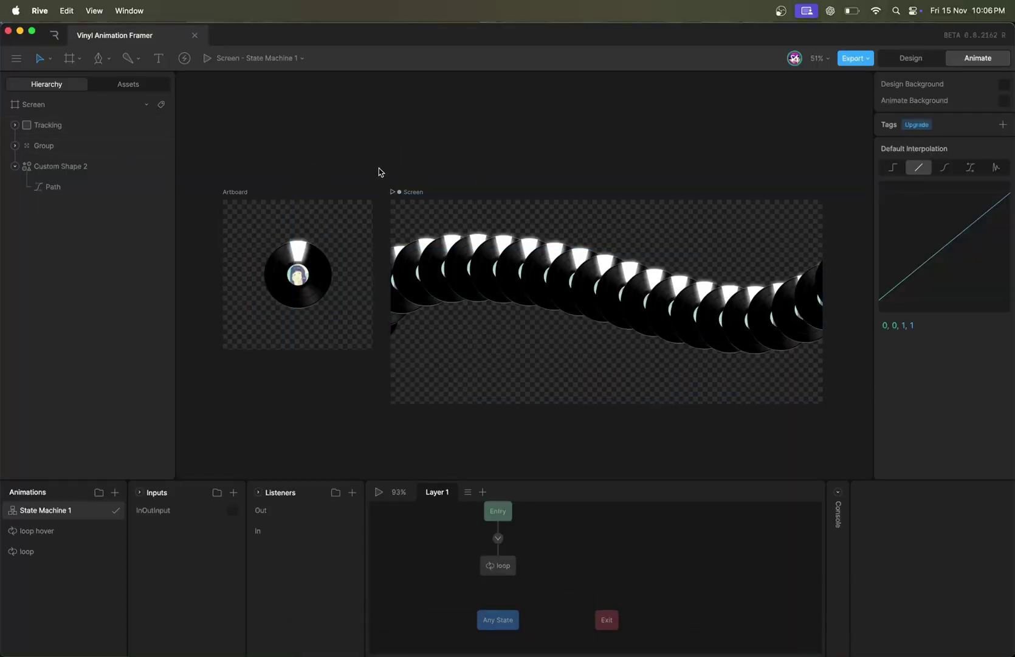
pyautogui.click(410, 192)
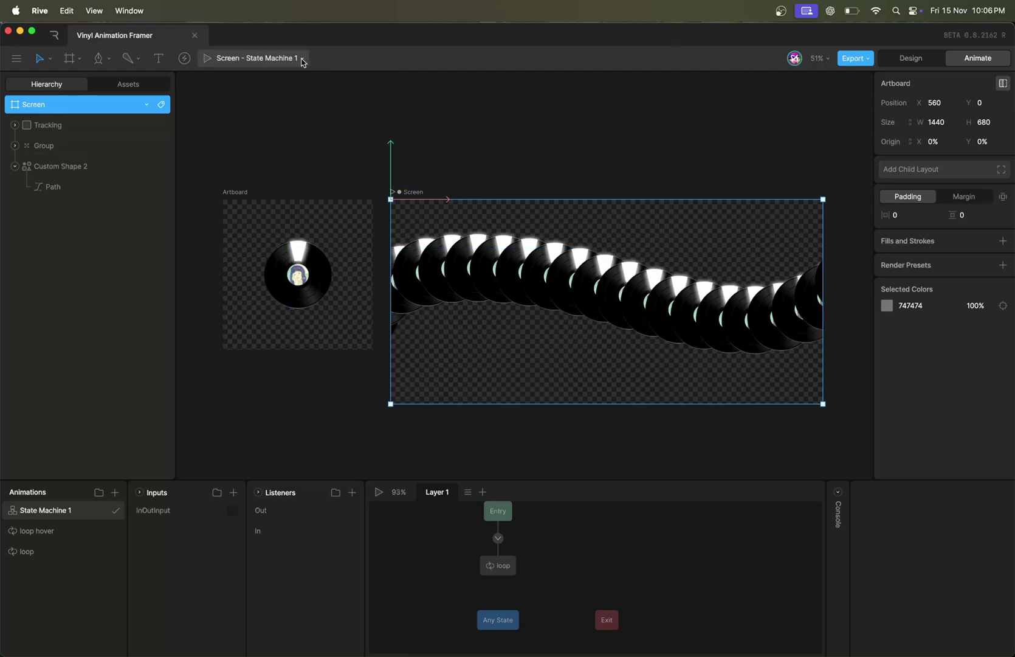
pyautogui.moveTo(248, 106)
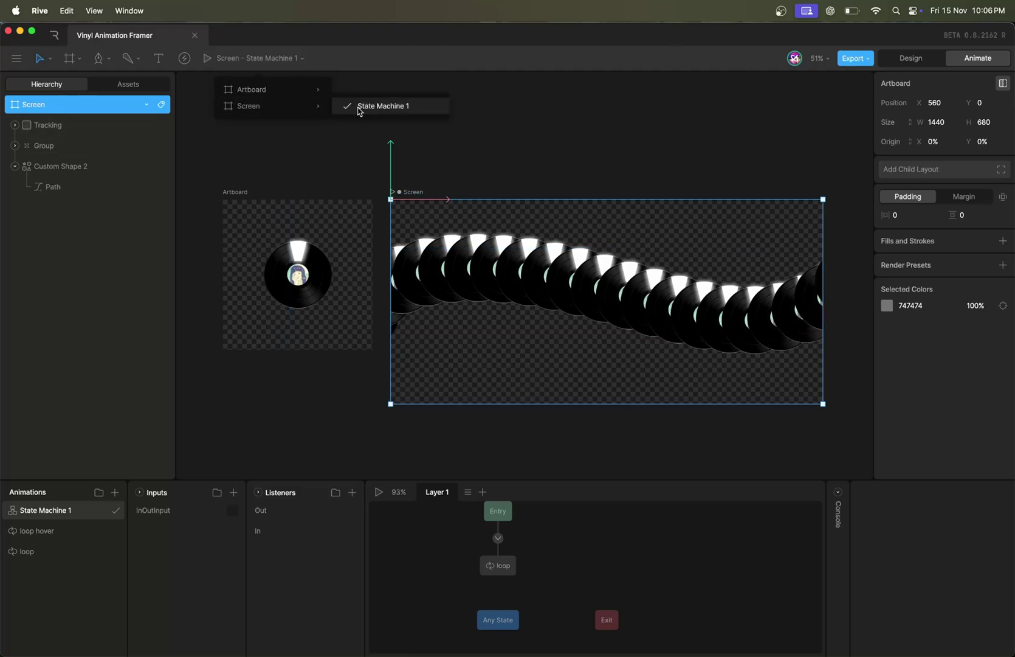
pyautogui.click(372, 108)
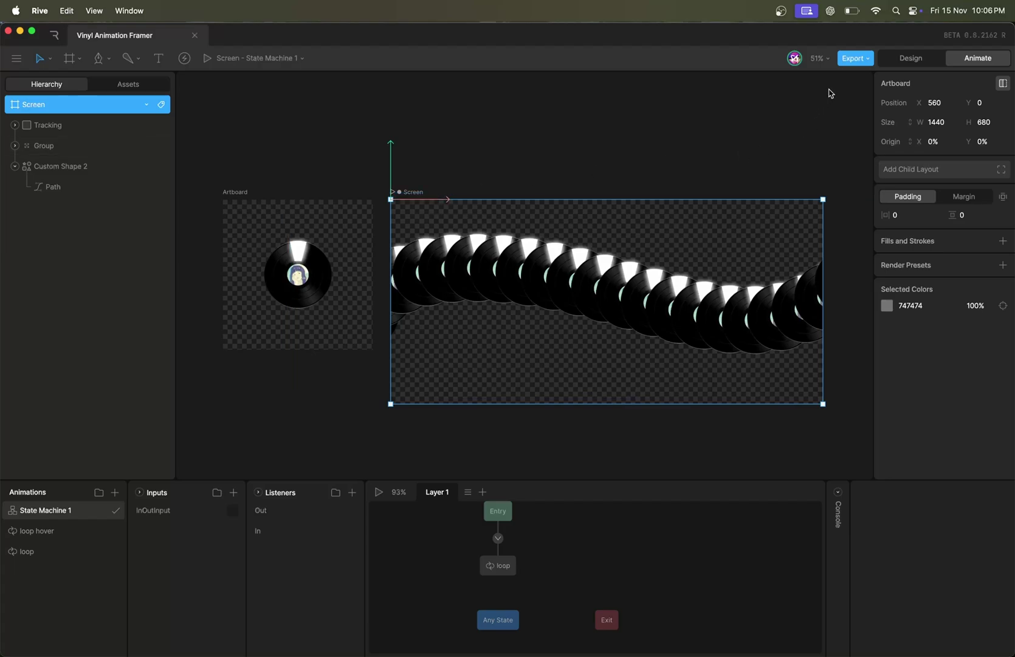
pyautogui.click(844, 62)
pyautogui.write('VINYLANIMATION')
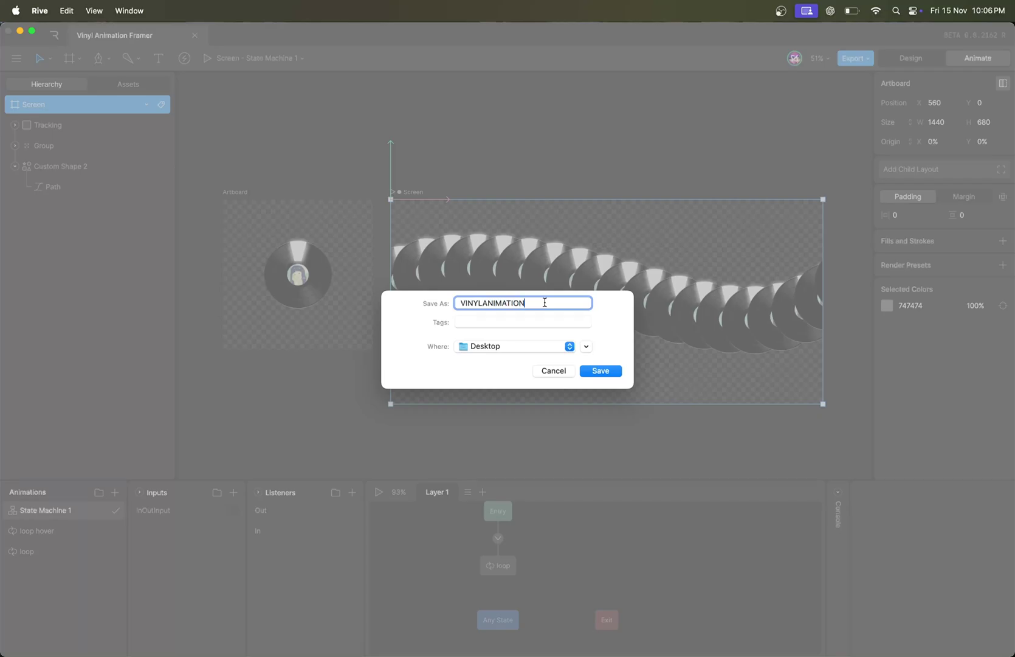
pyautogui.press('Return')
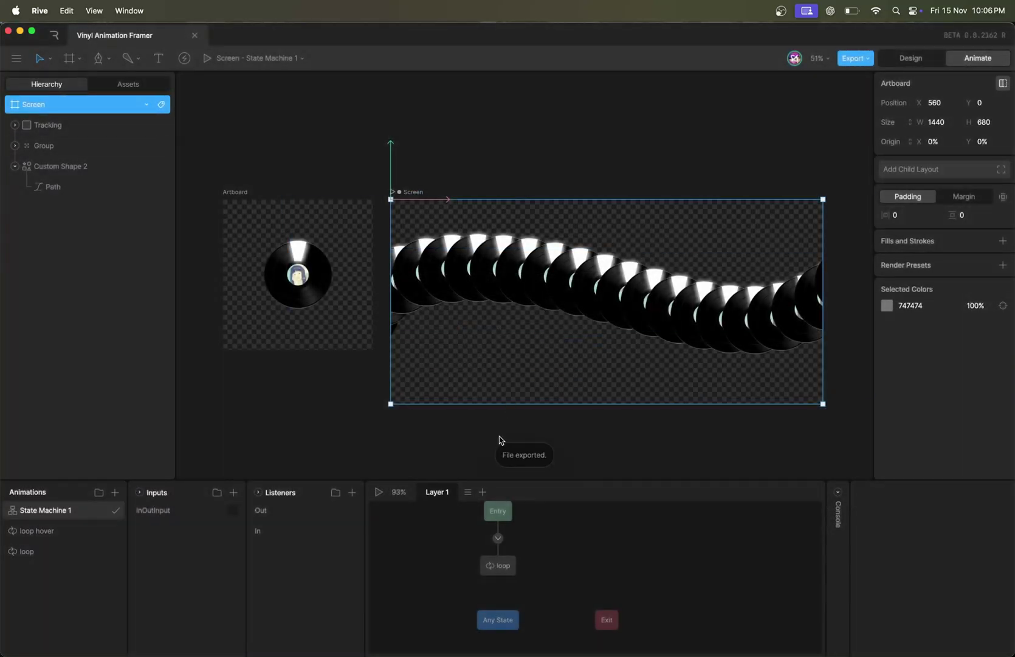
pyautogui.press('super+Tab')
pyautogui.press('super+Tab')
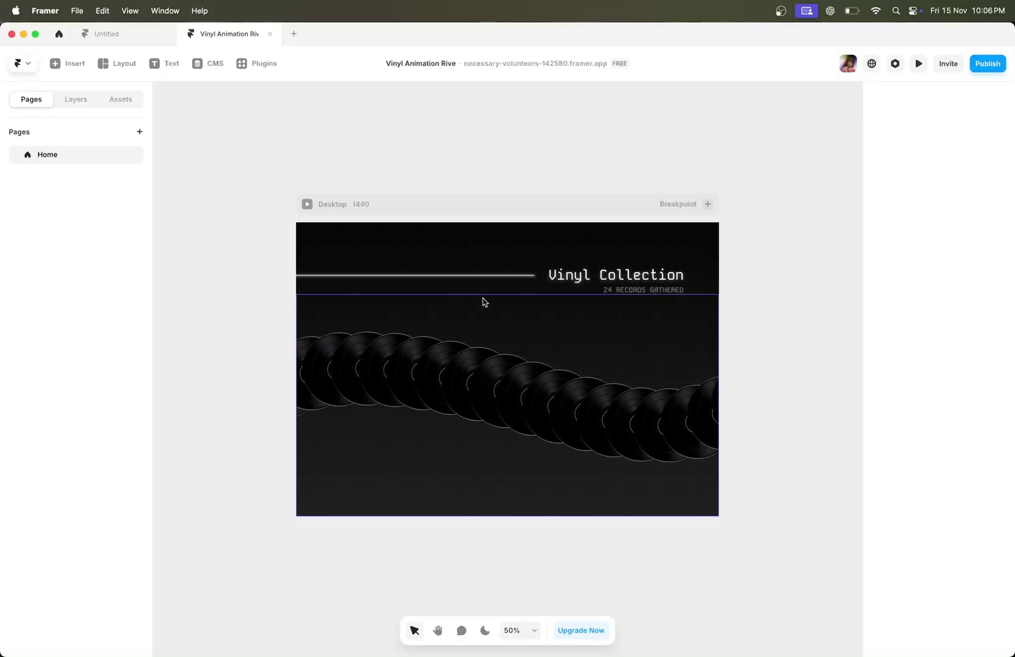
# In the Untitled project, load VINYLANIMATION.riv through the Rive plugin as a player component on the canvas.
pyautogui.click(145, 35)
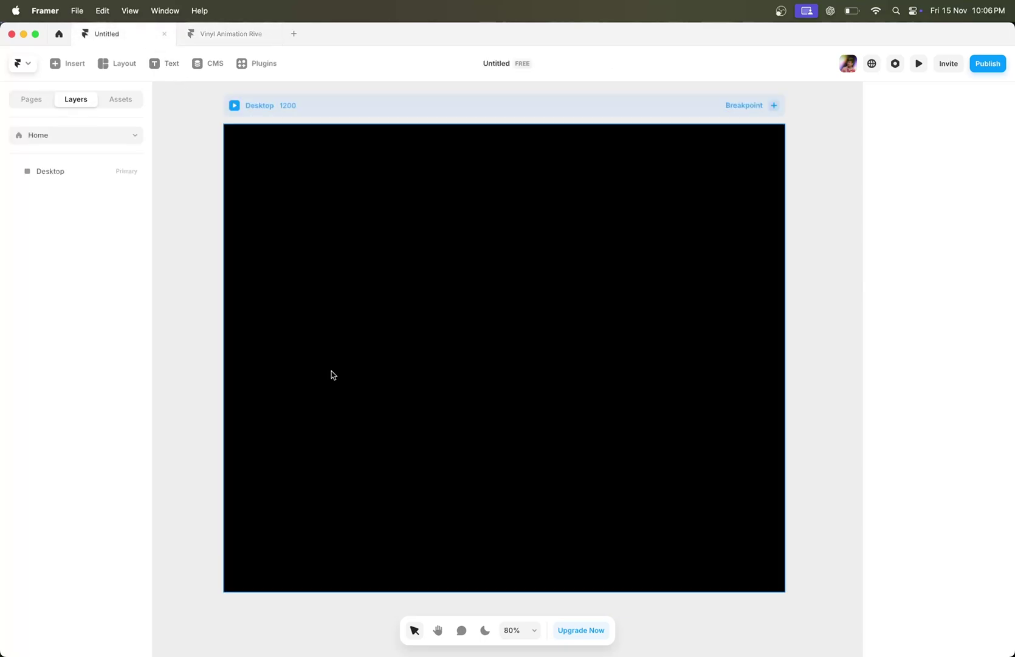
pyautogui.click(263, 63)
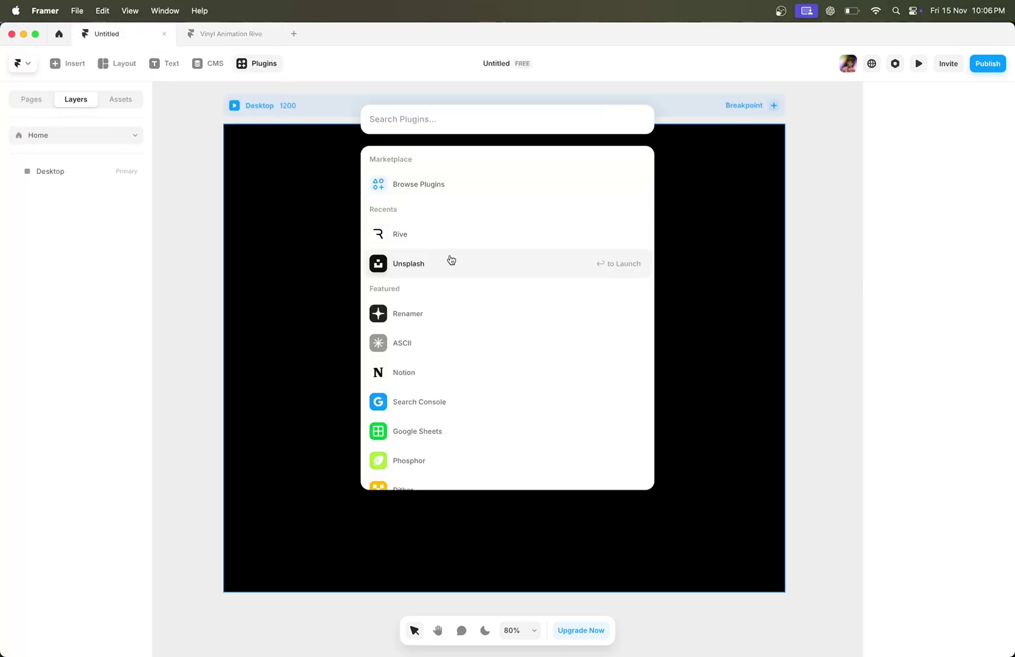
pyautogui.click(449, 236)
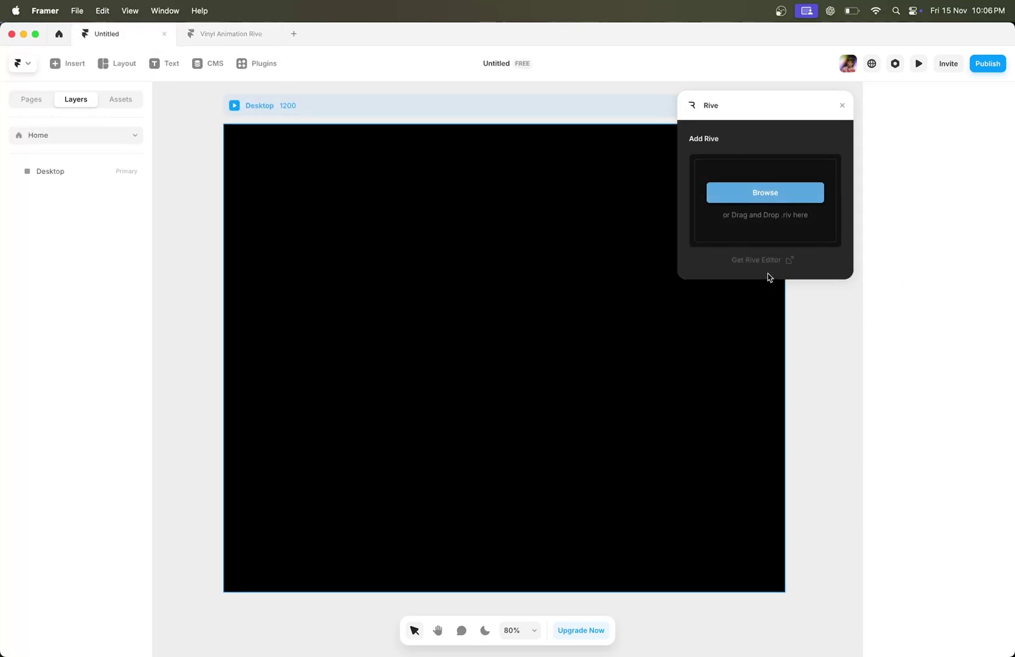
pyautogui.click(782, 192)
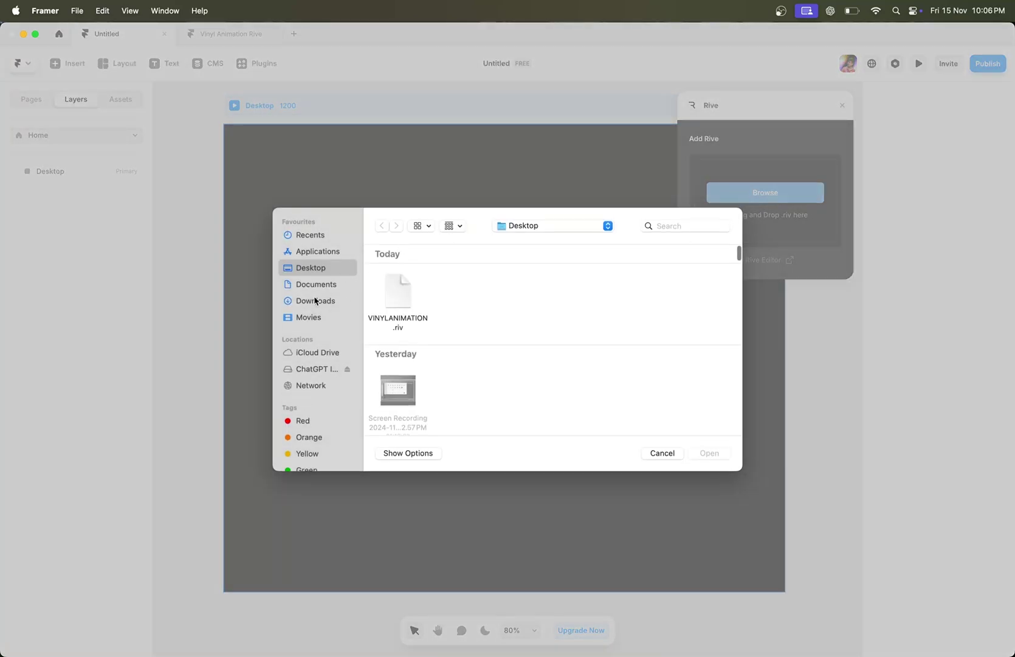
pyautogui.click(704, 451)
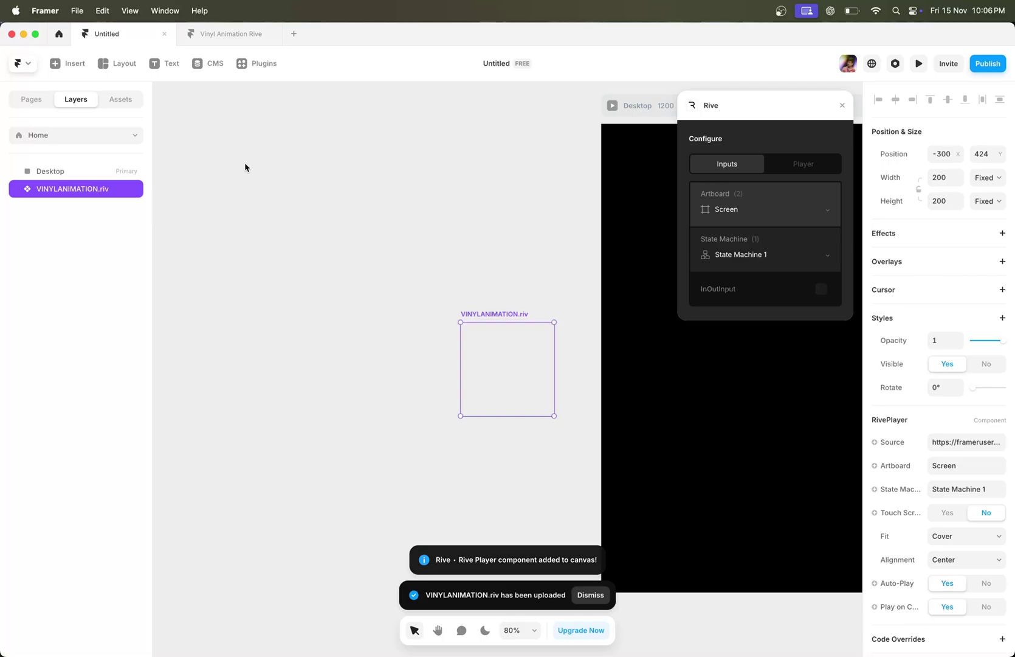
pyautogui.hscroll(4, 245, 167)
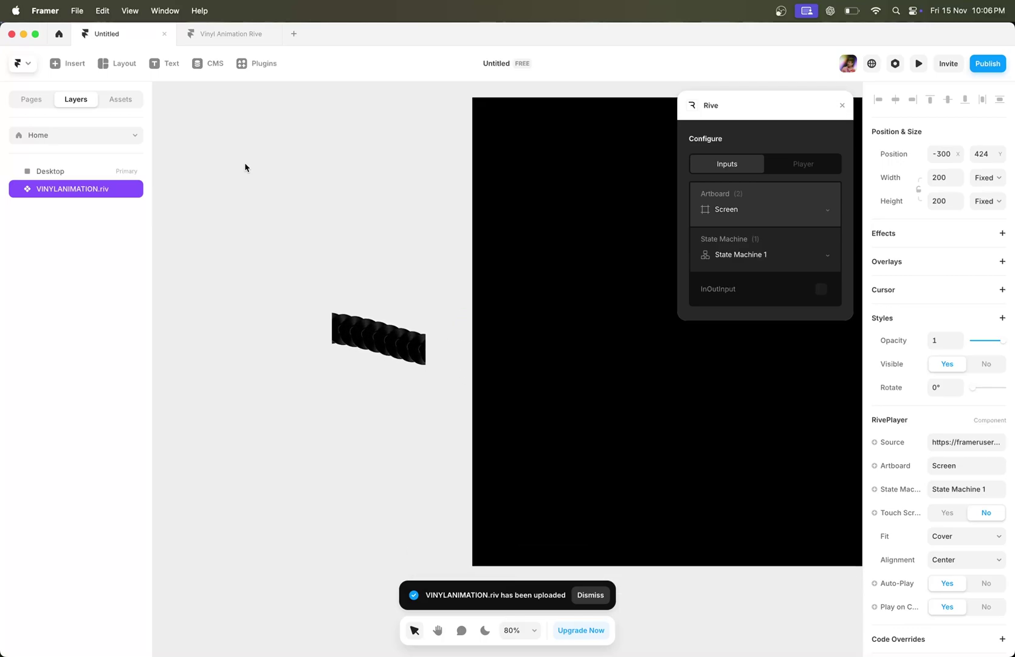
# Set the Rive player to the Screen artboard with State Machine 1 and enable Touch Scroll.
pyautogui.click(734, 211)
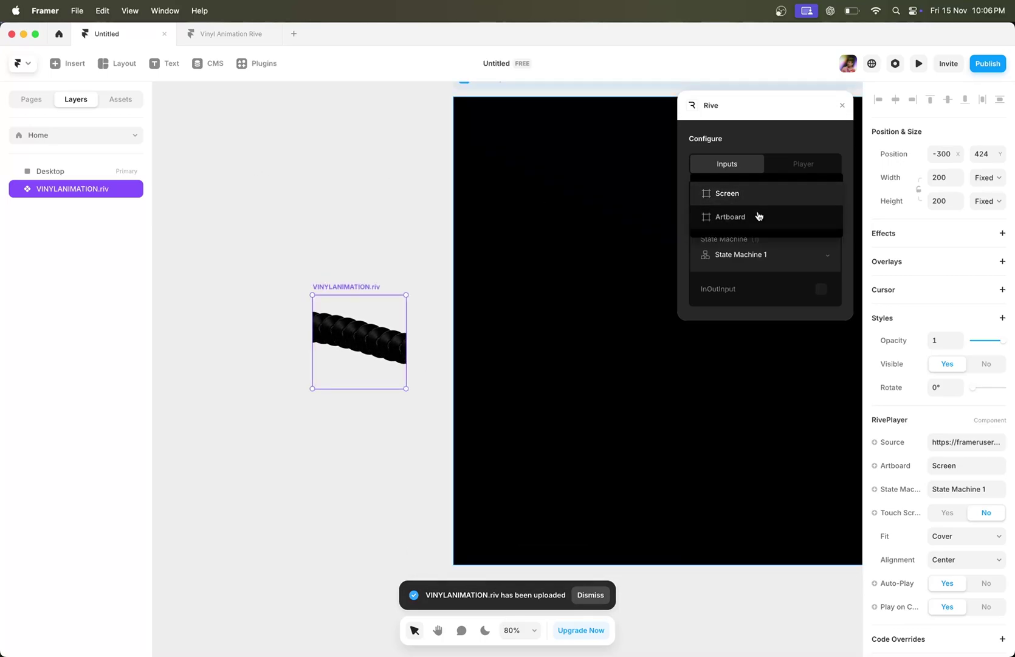
pyautogui.click(758, 216)
pyautogui.click(798, 212)
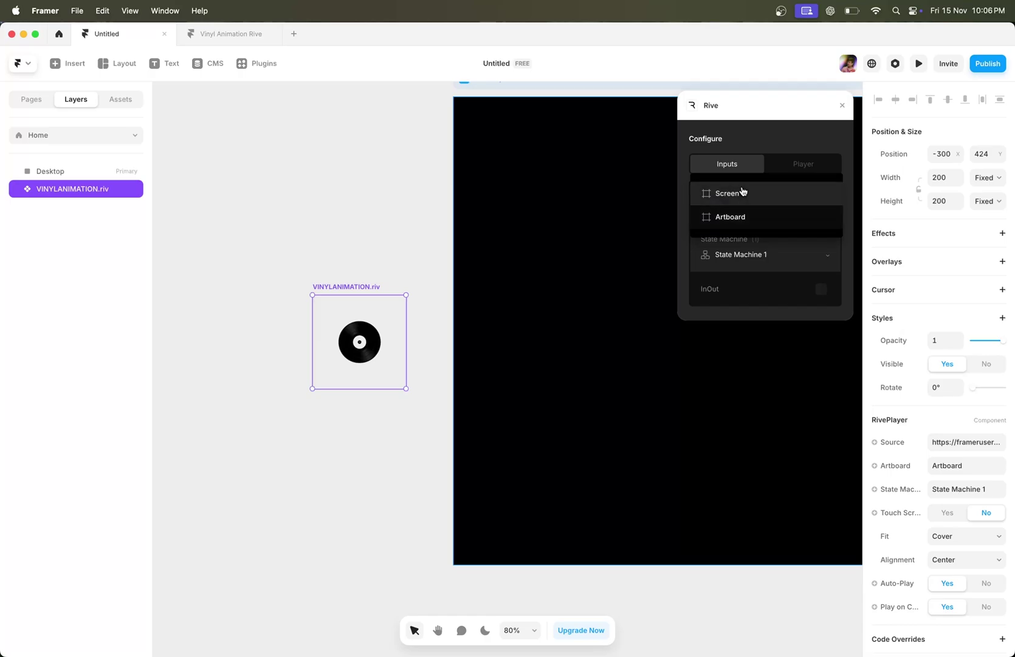
pyautogui.click(744, 194)
pyautogui.click(761, 255)
pyautogui.click(761, 264)
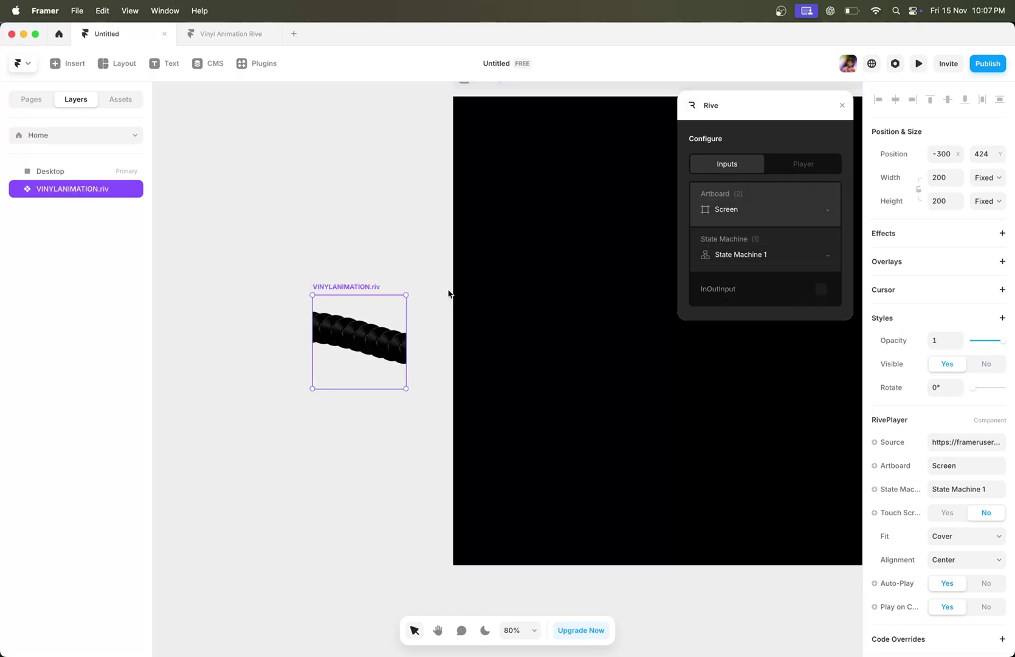
pyautogui.hscroll(3, 452, 294)
pyautogui.click(803, 164)
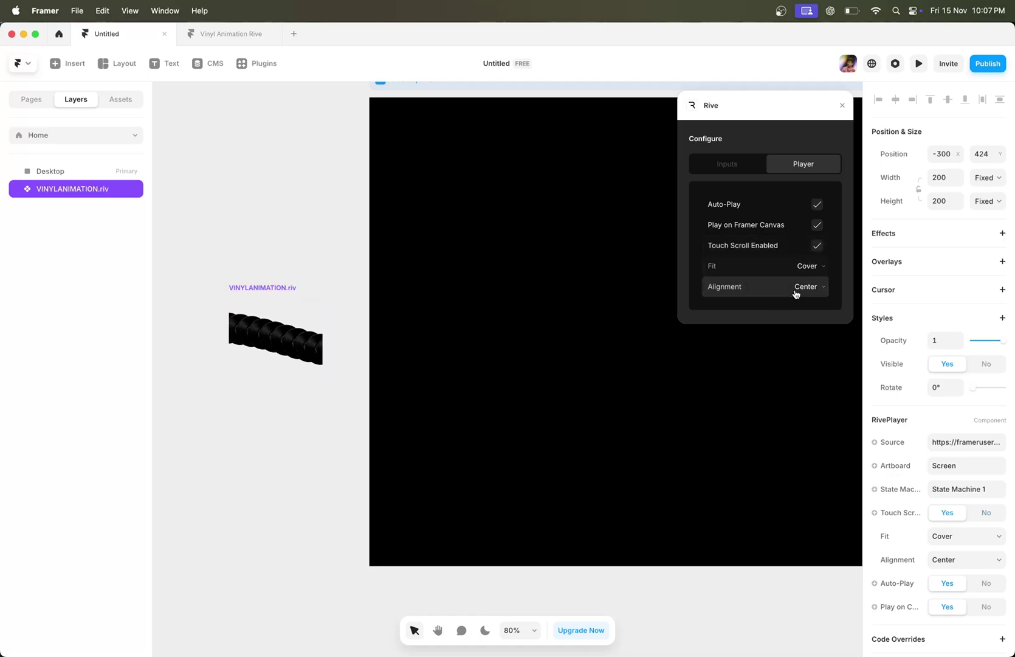
# Move the animation into the Desktop frame at 100% width, pinned to both side edges.
pyautogui.click(842, 107)
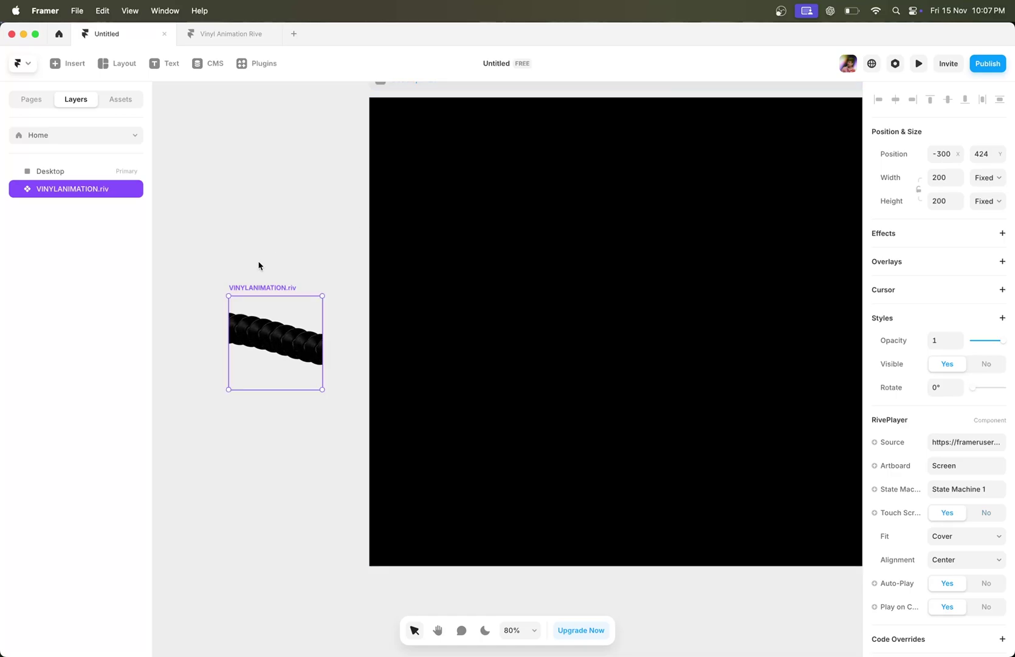
pyautogui.moveTo(247, 286); pyautogui.dragTo(626, 295)
pyautogui.hotkey('shift', '1')
pyautogui.write('100')
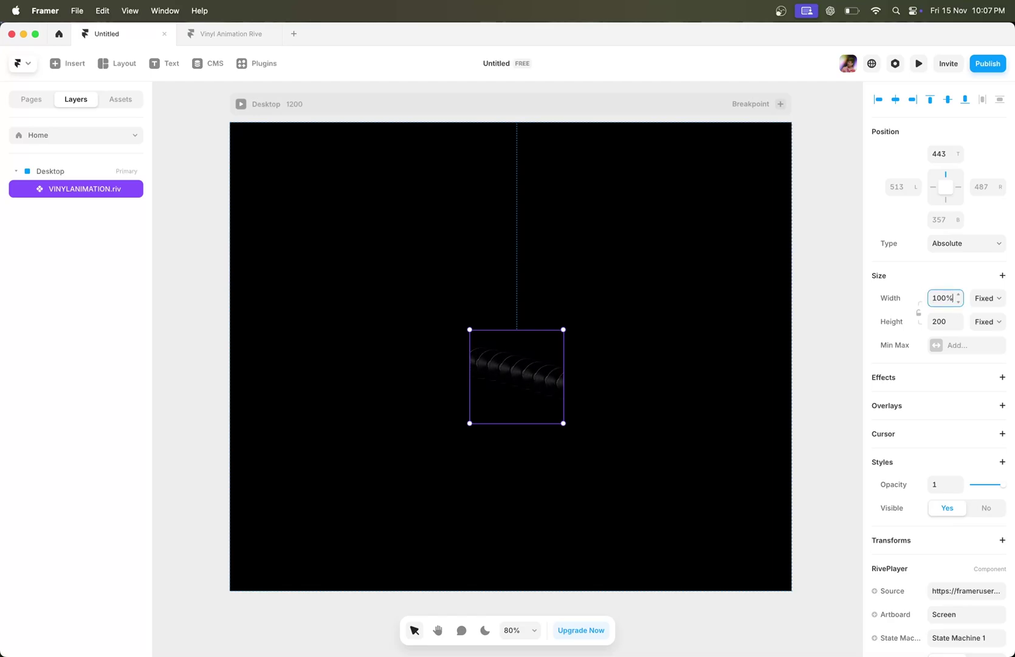
pyautogui.press('Return')
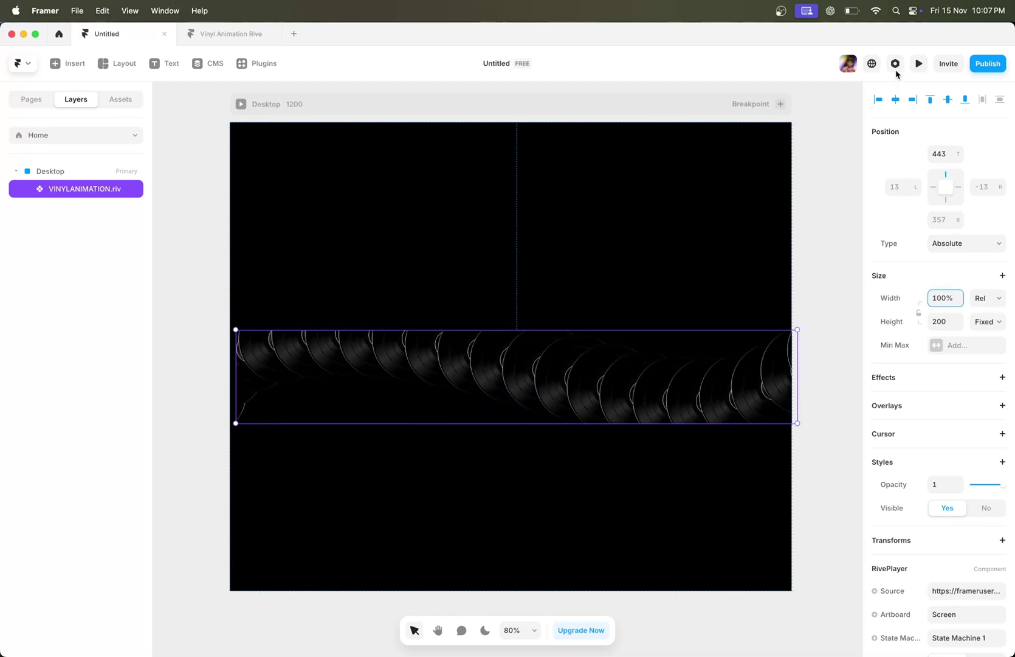
pyautogui.click(895, 100)
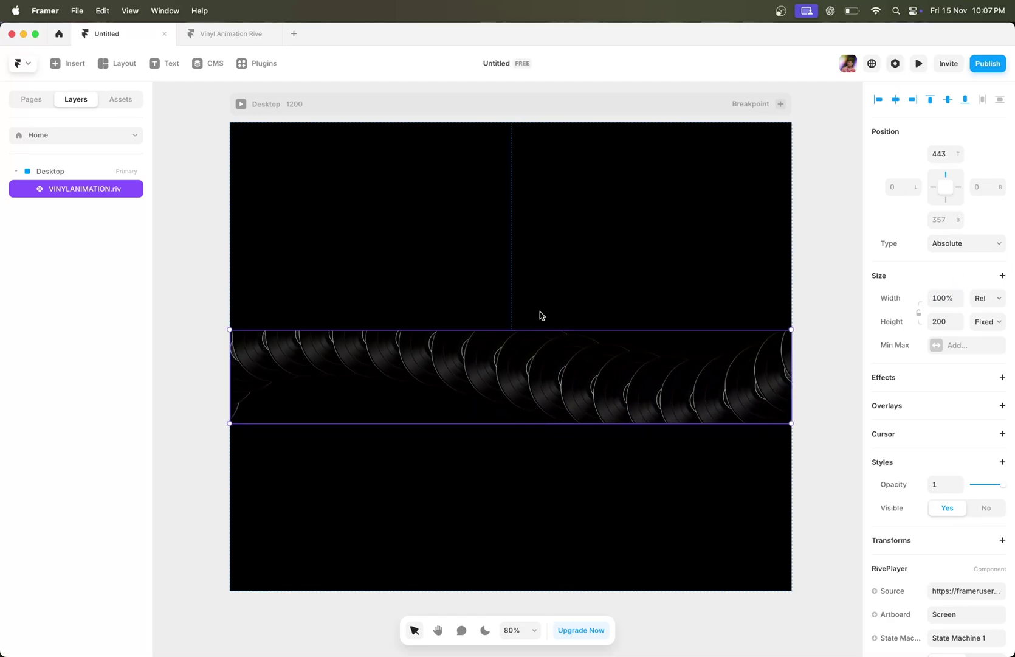
# Stretch the animation up to the page top and make it about 724 px tall.
pyautogui.moveTo(534, 331); pyautogui.dragTo(591, 121)
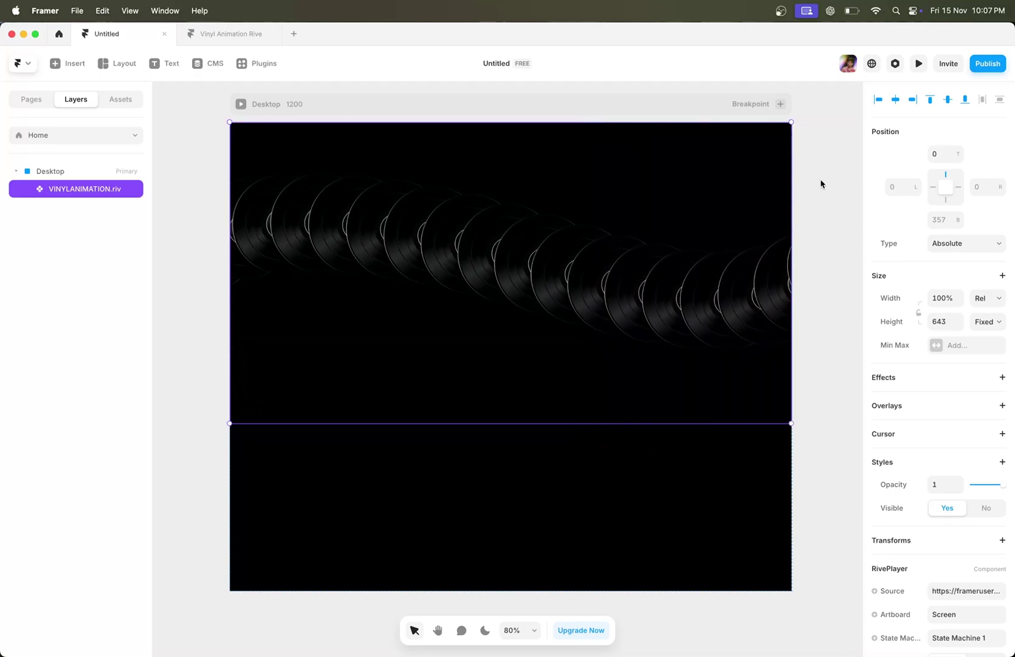
pyautogui.click(801, 268)
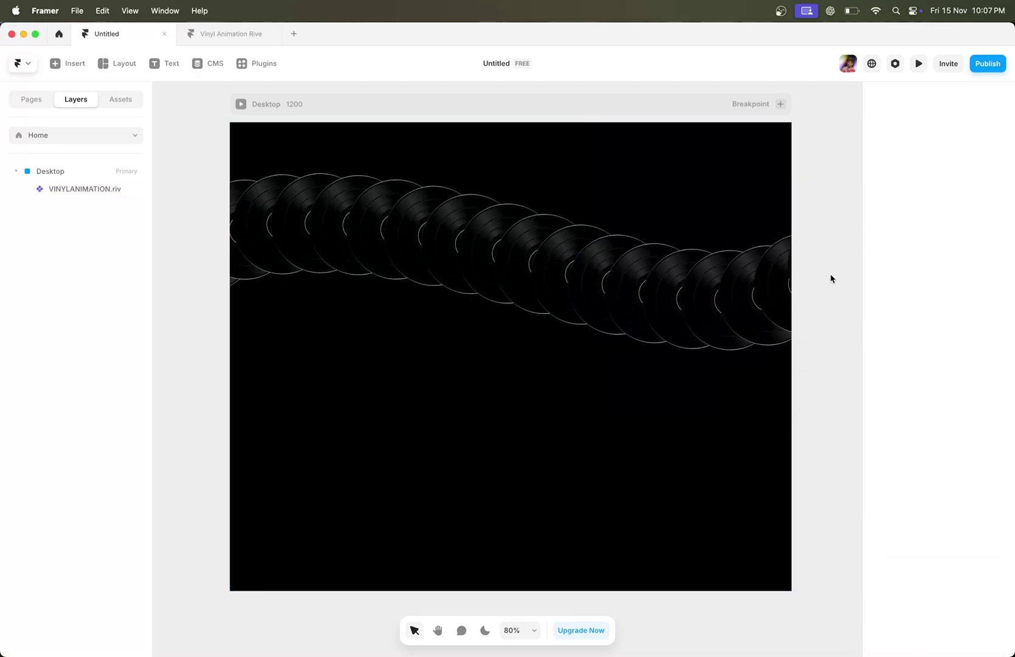
pyautogui.click(635, 381)
pyautogui.moveTo(616, 423)
pyautogui.mouseDown()
pyautogui.moveTo(616, 409)
pyautogui.moveTo(616, 460)
pyautogui.mouseUp()
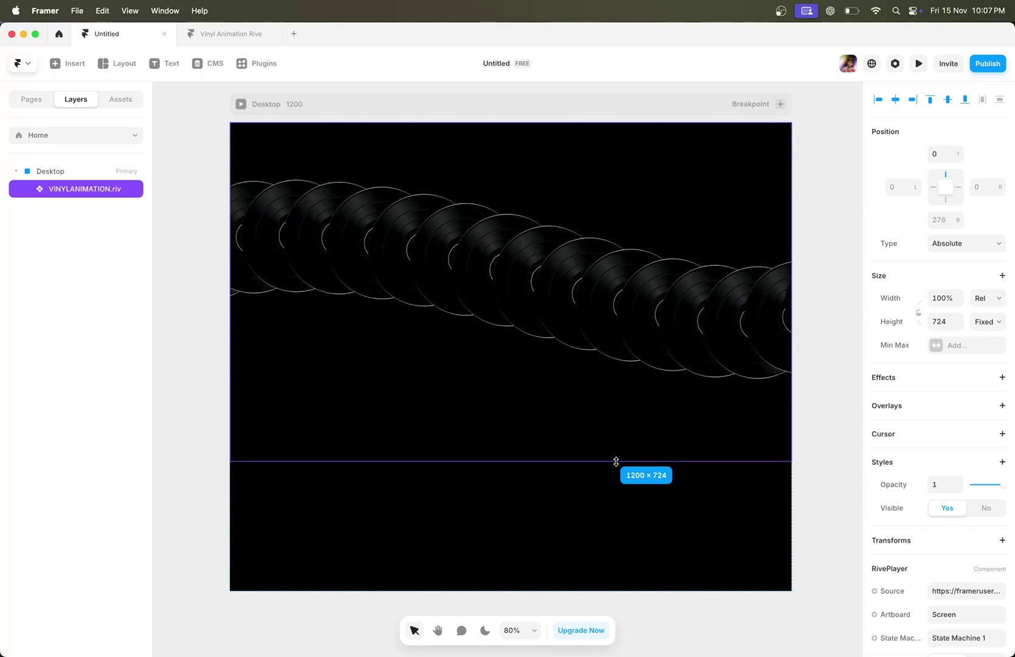
# Run a live preview of the page with the interface hidden so the vinyl records animate full-screen.
pyautogui.click(918, 62)
pyautogui.press('super+period')
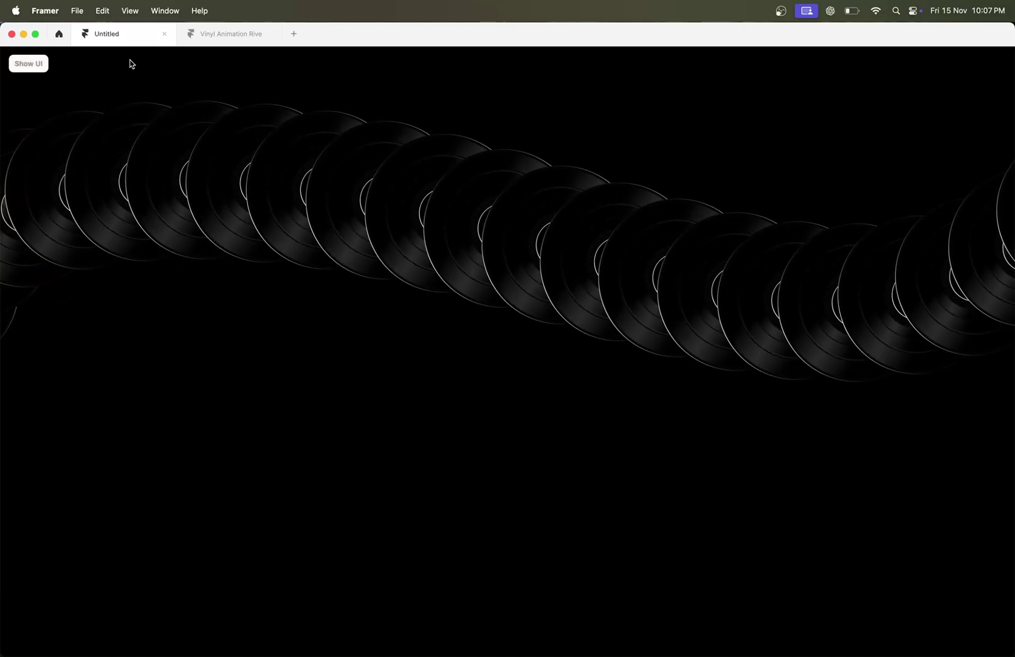